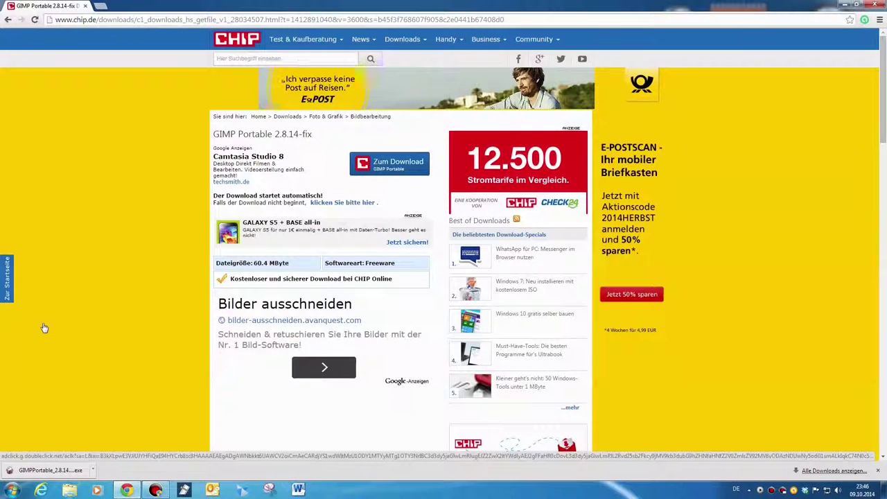
Run the downloaded GIMPPortable installer from Chrome, allowing it past the security warning.
click(49, 477)
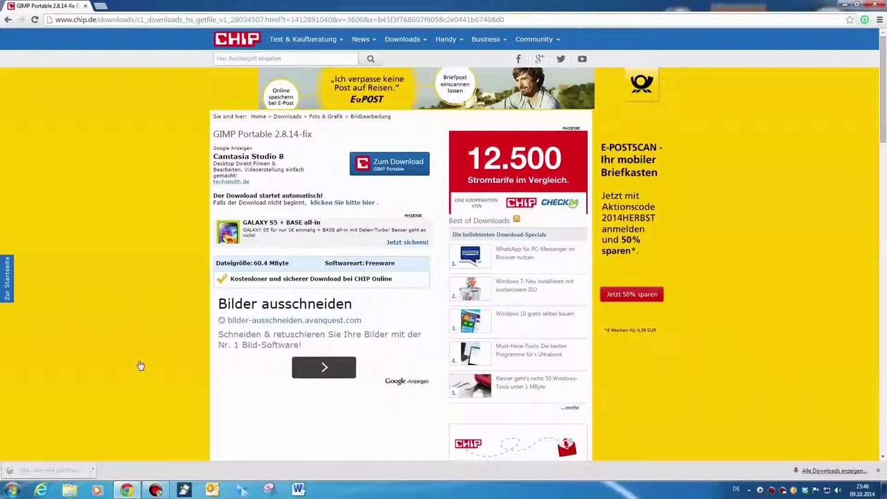
click(469, 249)
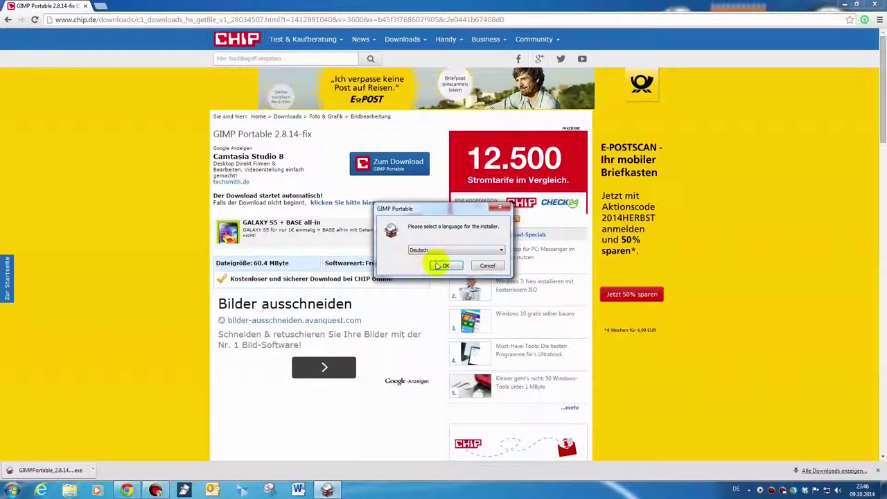
Choose Deutsch as the installer language and keep the default components.
click(439, 265)
click(492, 318)
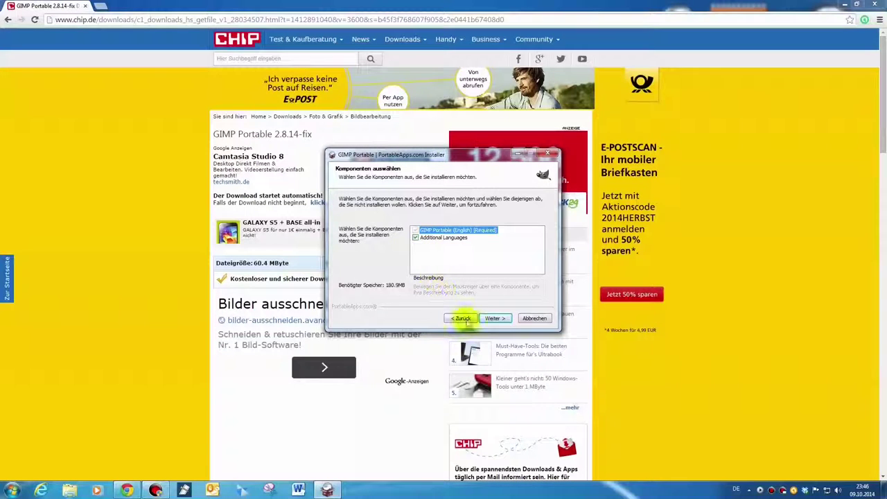
click(493, 320)
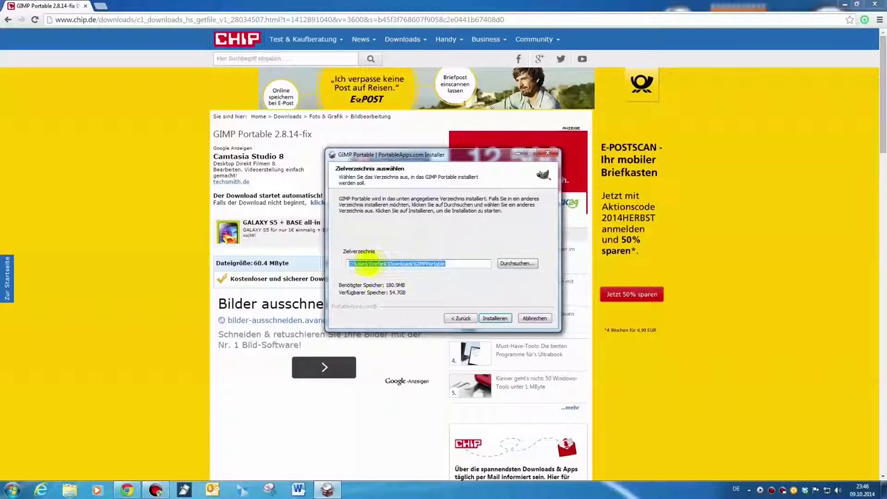
Create a 'gimp' folder in F:\programme on the KINGSTON stick and set it as the install destination.
click(517, 263)
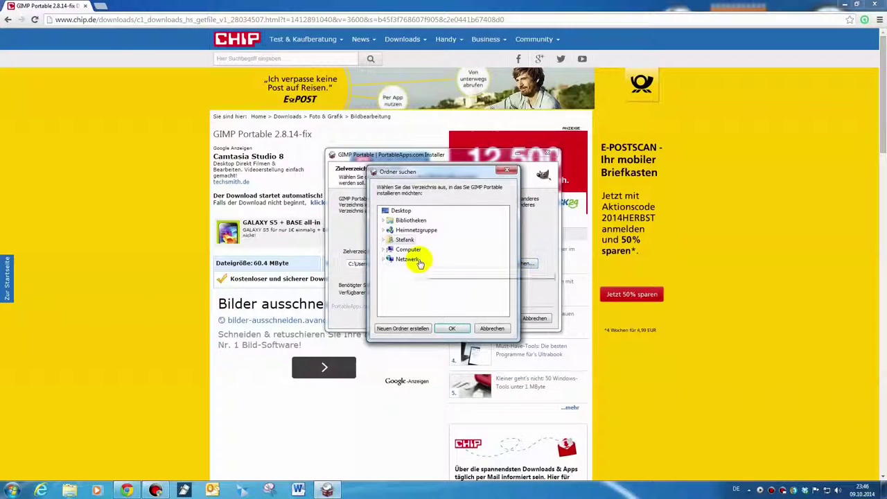
click(384, 239)
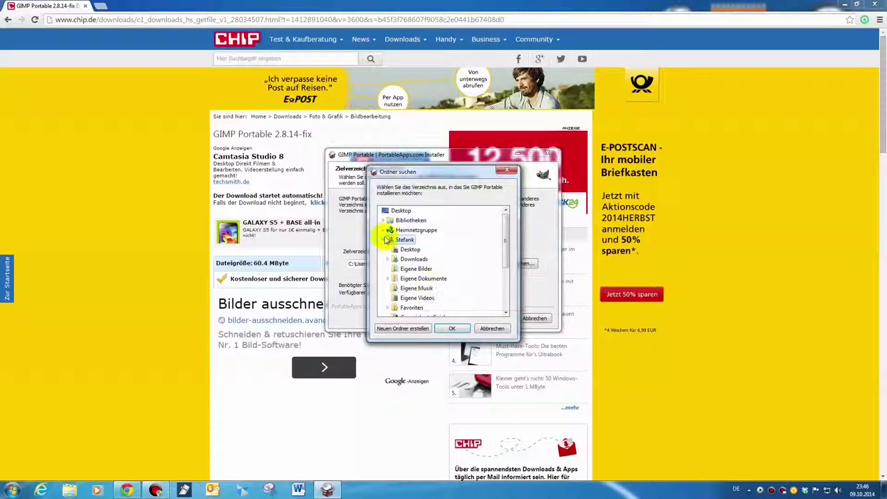
click(383, 239)
click(383, 249)
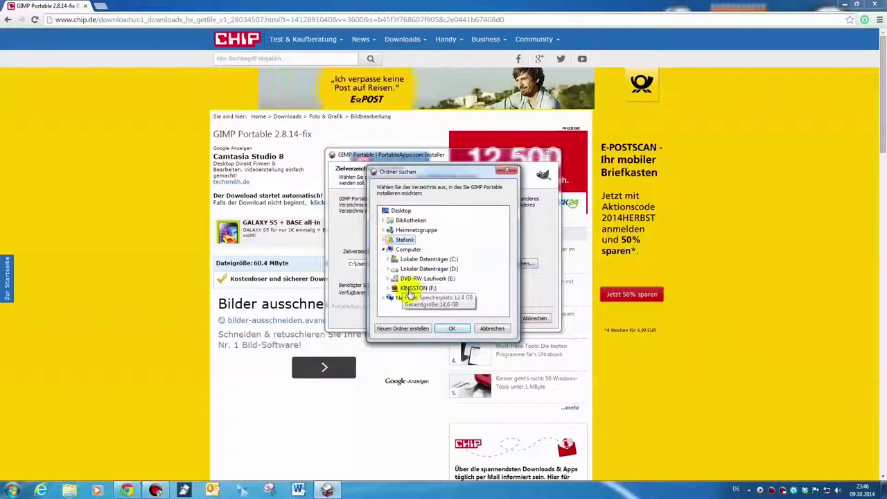
click(387, 288)
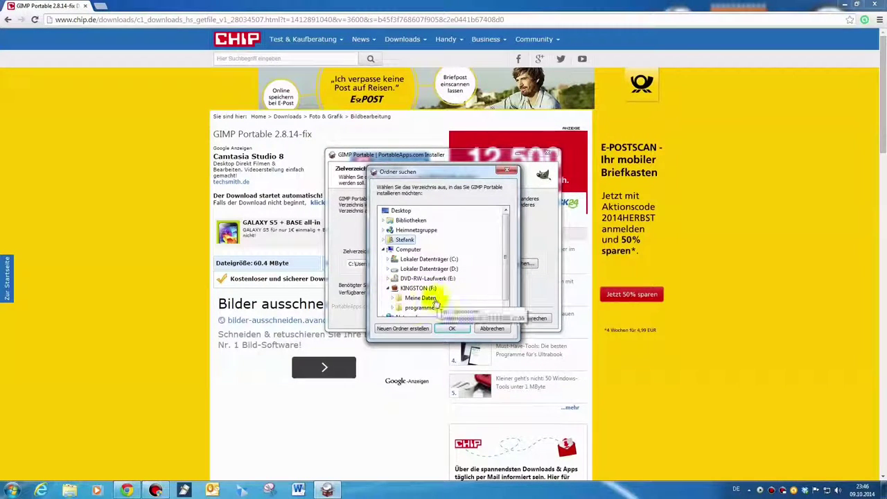
click(415, 309)
drag(505, 223, 506, 235)
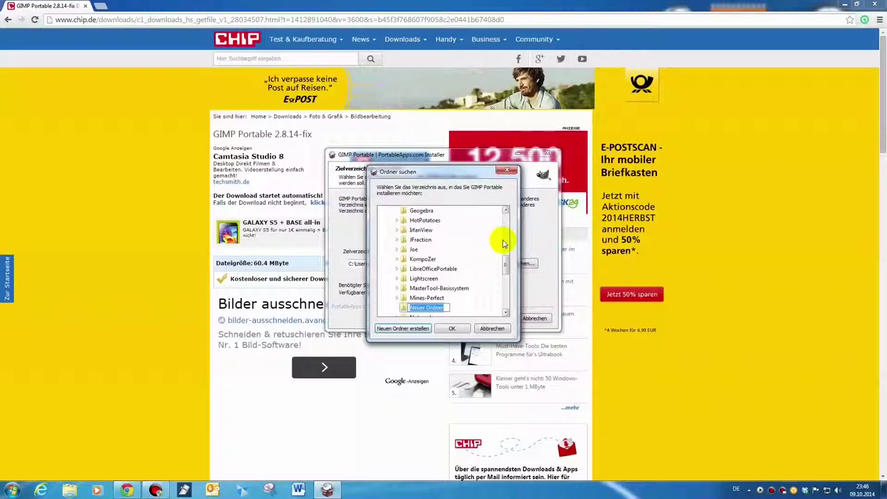
text(gimp)
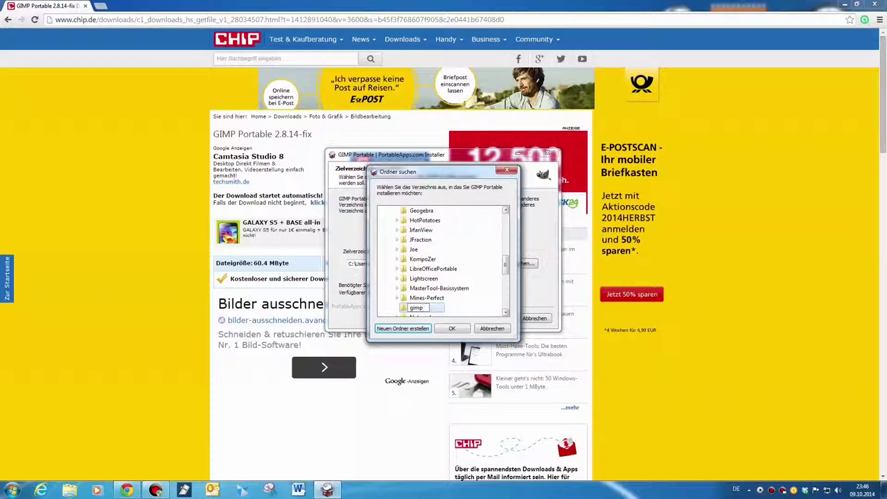
key(Return)
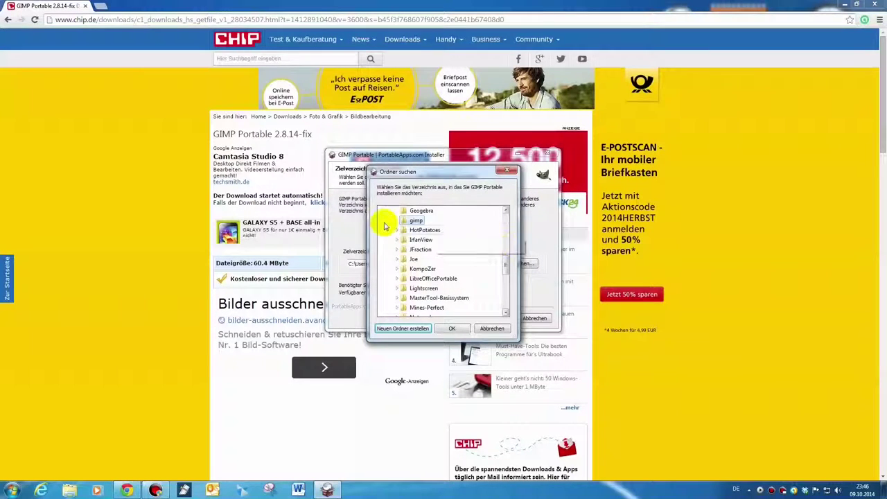
click(457, 328)
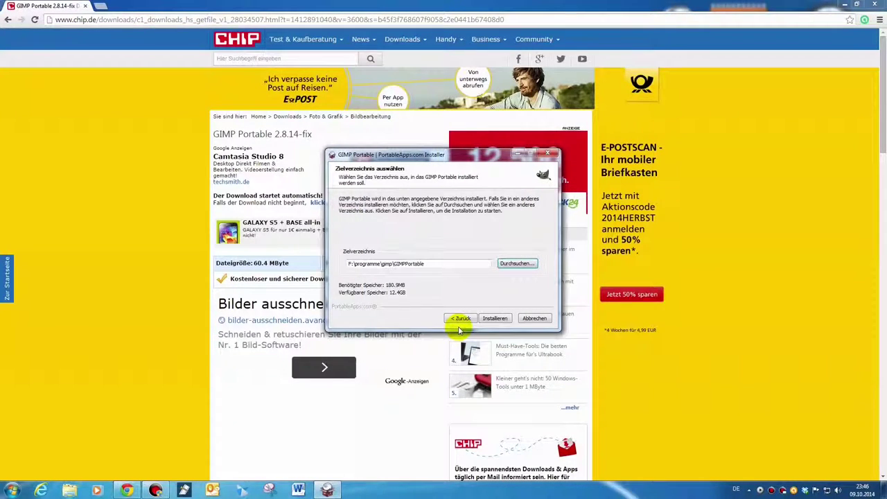
Install GIMP Portable to F:\programme\gimp\GIMPPortable and finish the installer.
click(504, 319)
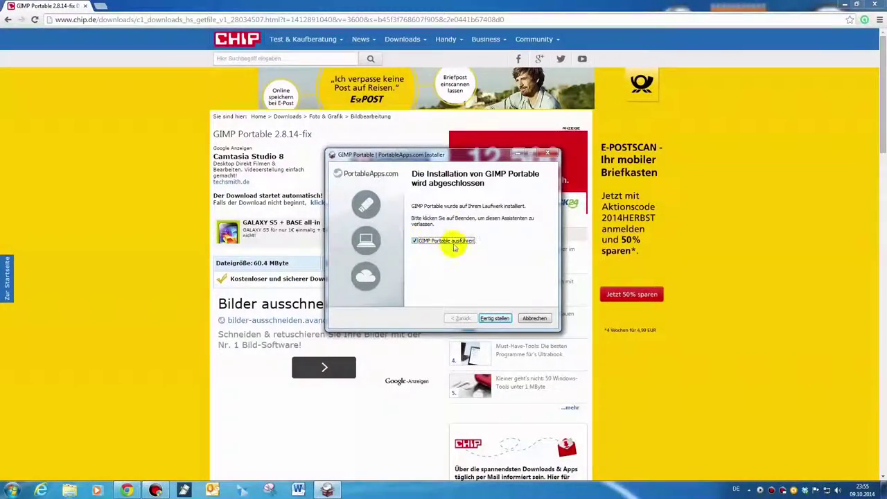
click(496, 319)
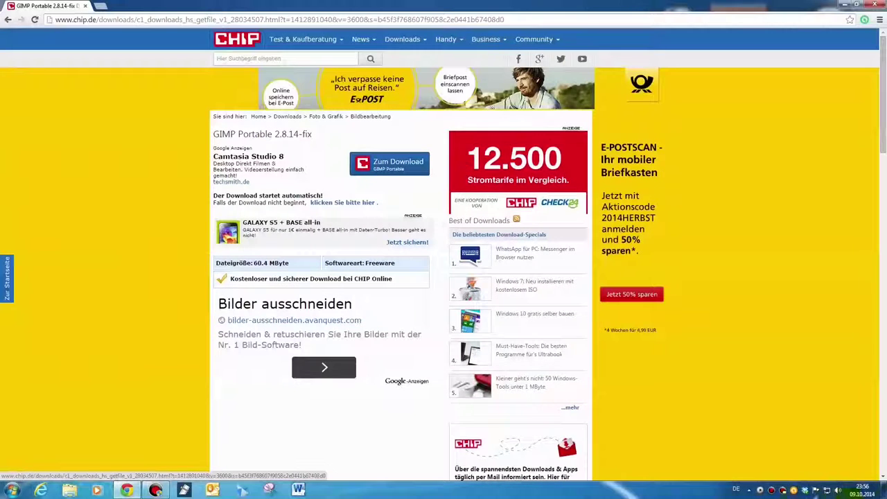
click(783, 490)
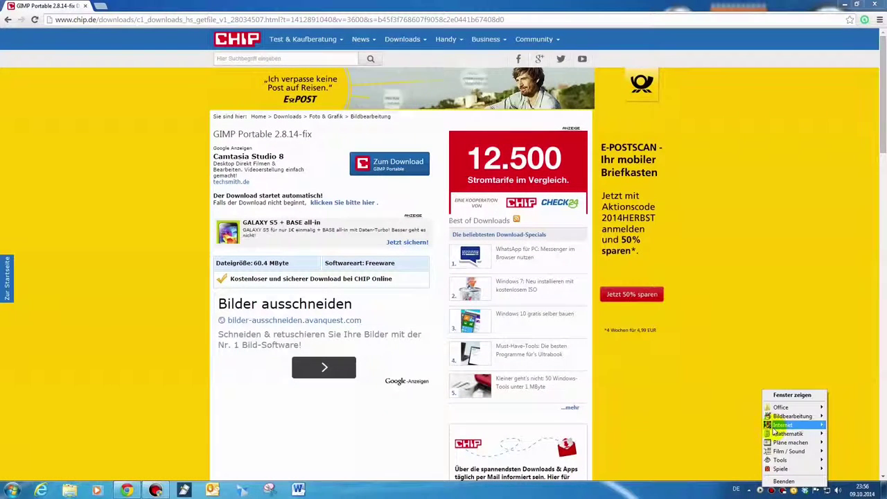
mouse_move(774, 430)
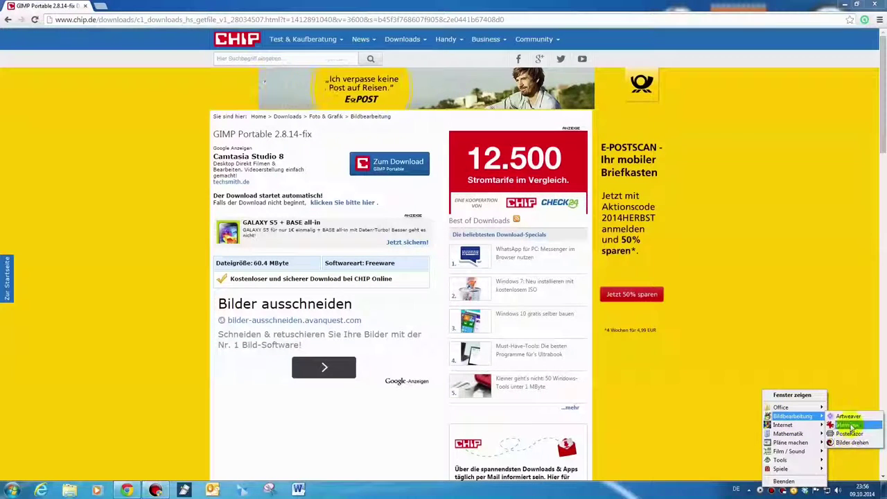
click(808, 397)
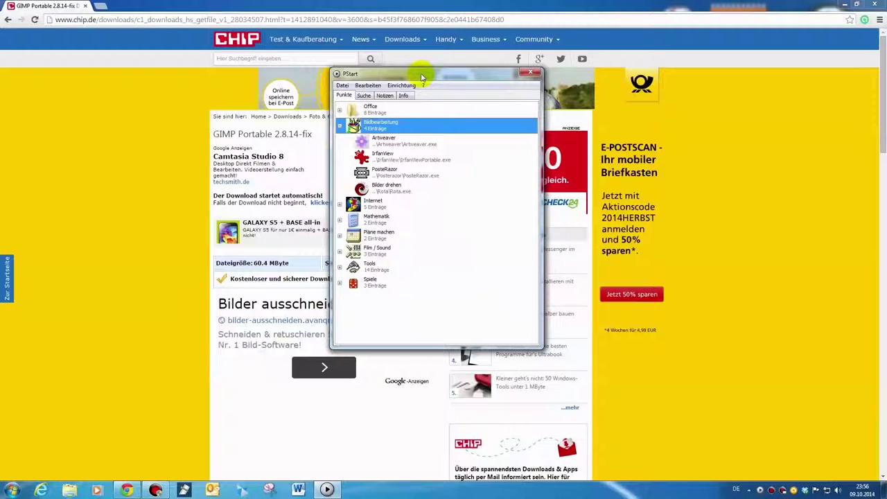
drag(421, 77, 446, 109)
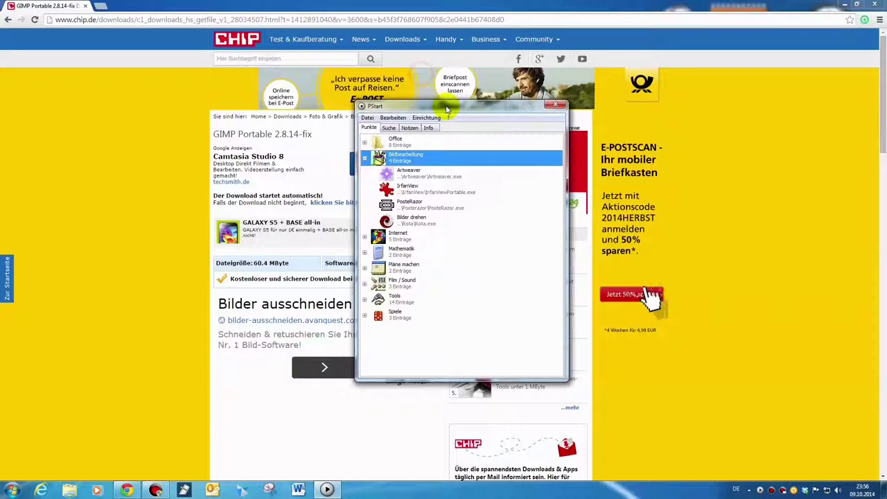
click(368, 118)
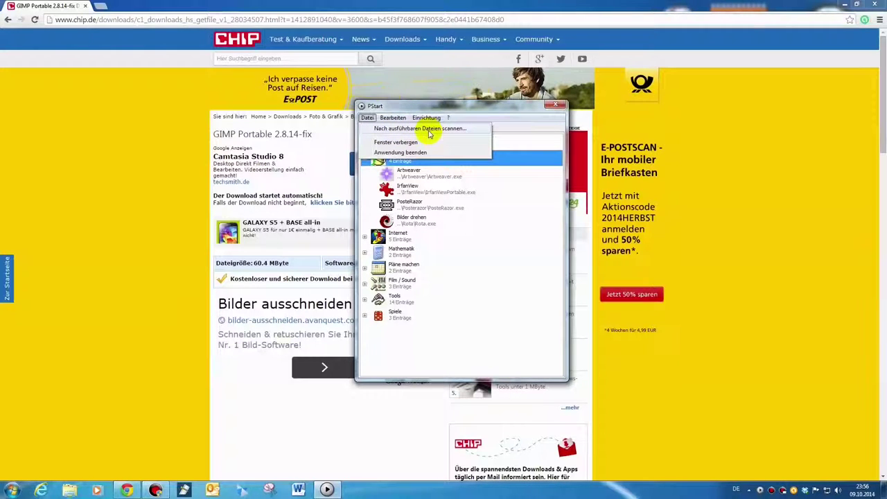
click(429, 130)
click(413, 288)
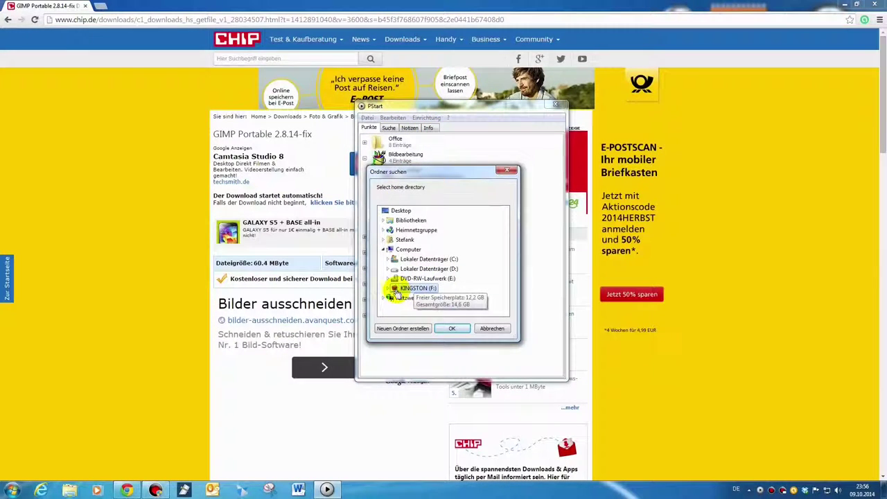
click(489, 326)
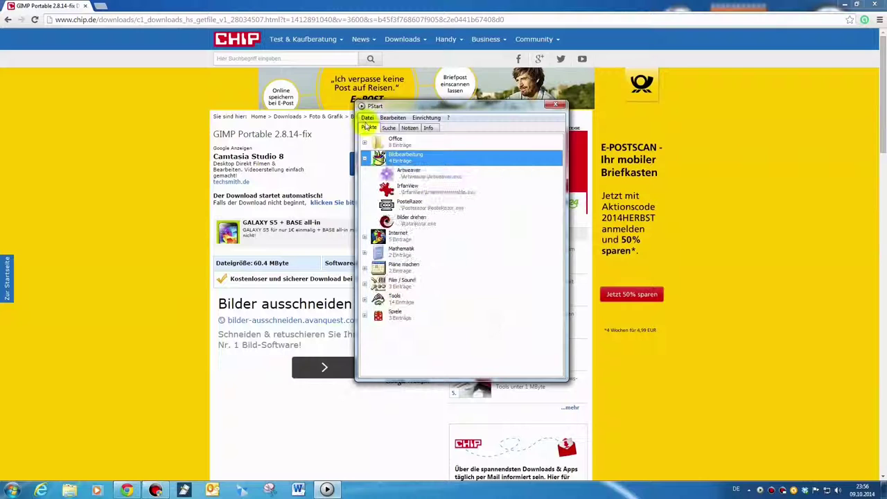
Add gimp\GIMPPortable\GIMPPortable.exe as a new file entry in the Bildbearbeitung group.
right_click(409, 161)
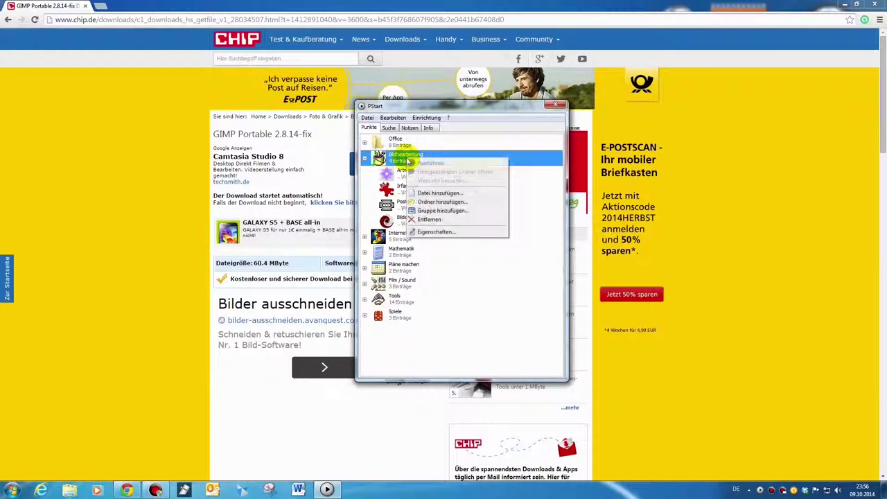
click(439, 194)
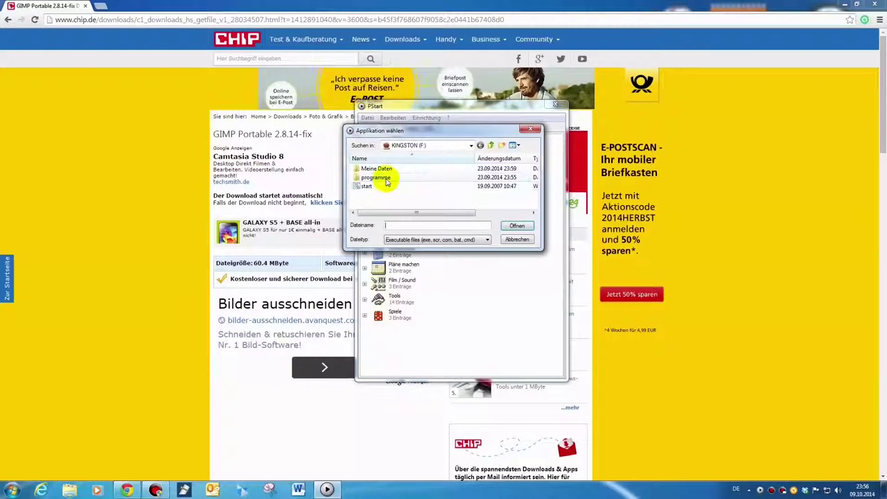
scroll(386, 183, down, 1)
scroll(390, 196, down, 1)
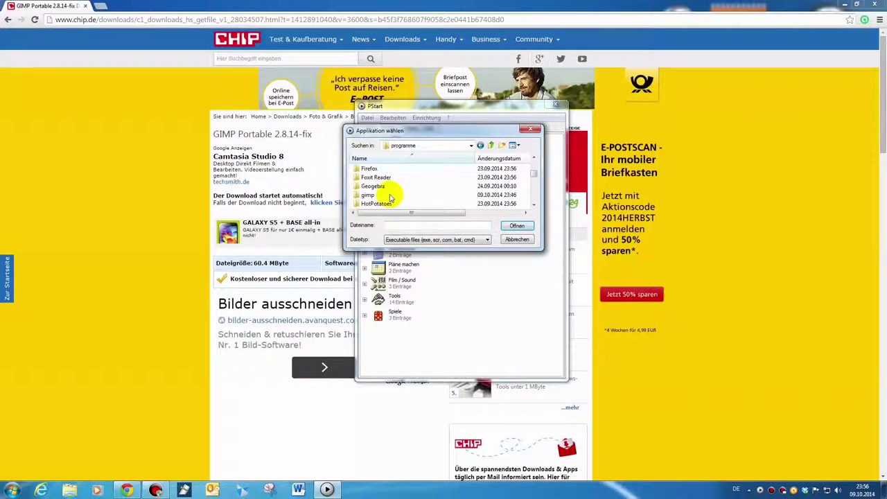
double_click(373, 195)
double_click(380, 171)
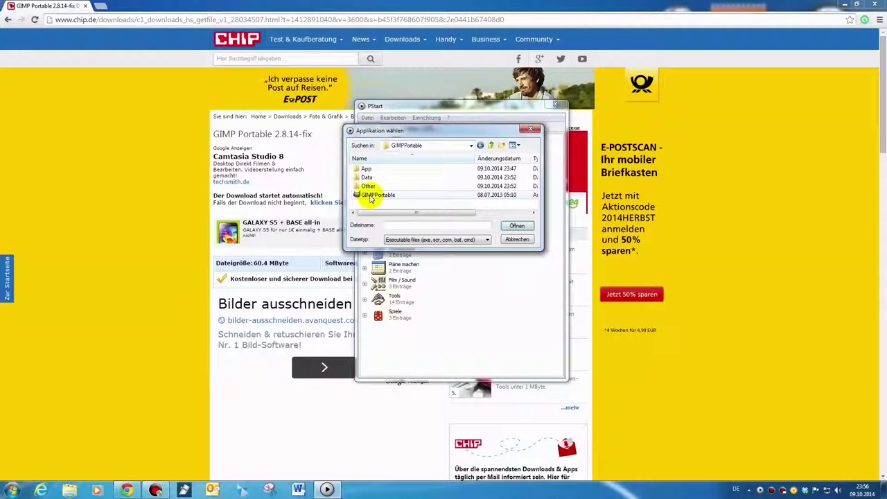
click(371, 197)
click(517, 226)
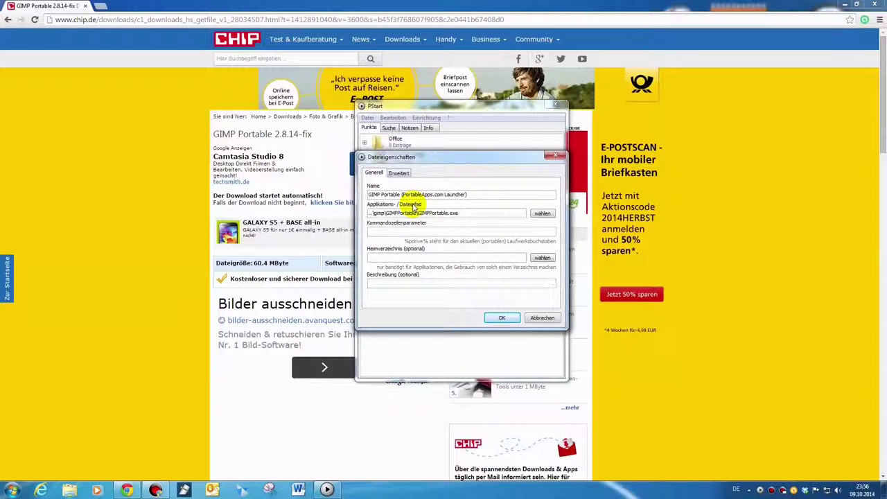
Set GIMPPortable.exe as the replacement icon under Erweitert and save the GIMP Portable entry.
click(407, 174)
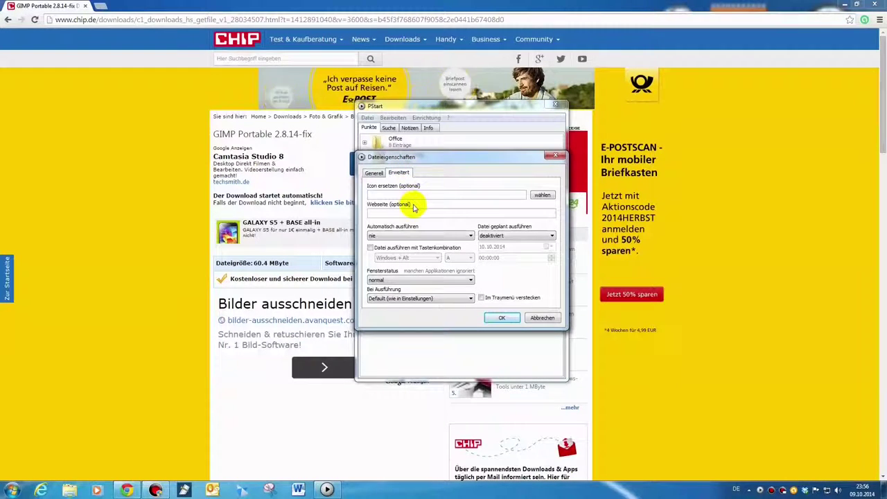
click(539, 194)
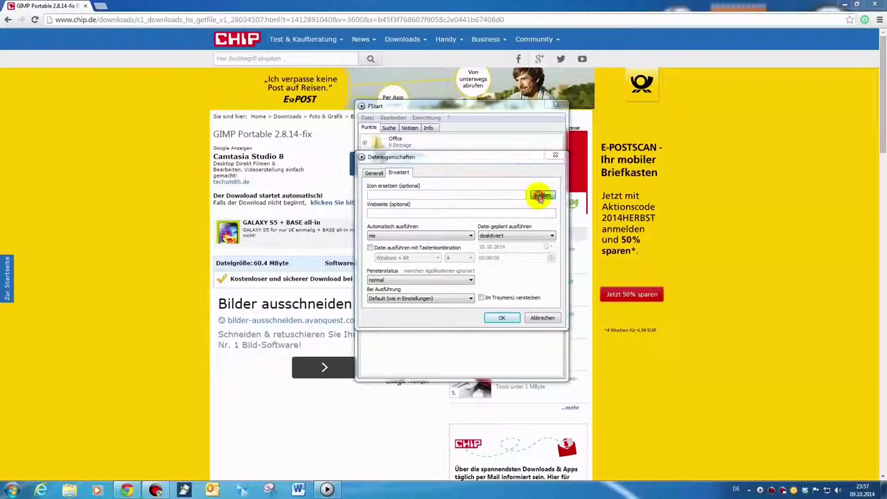
click(371, 195)
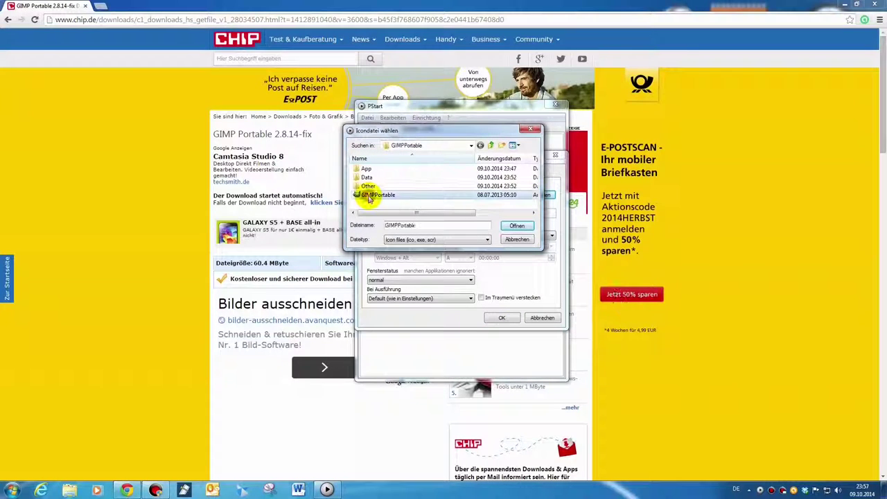
click(517, 225)
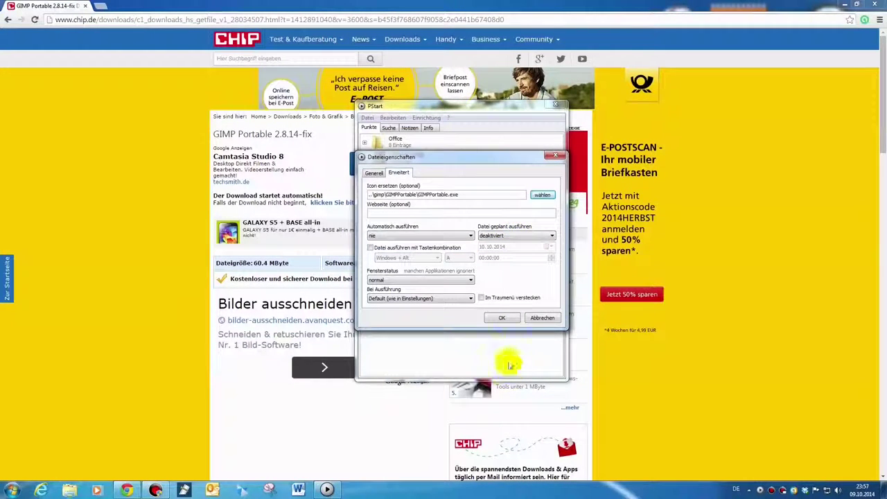
click(505, 317)
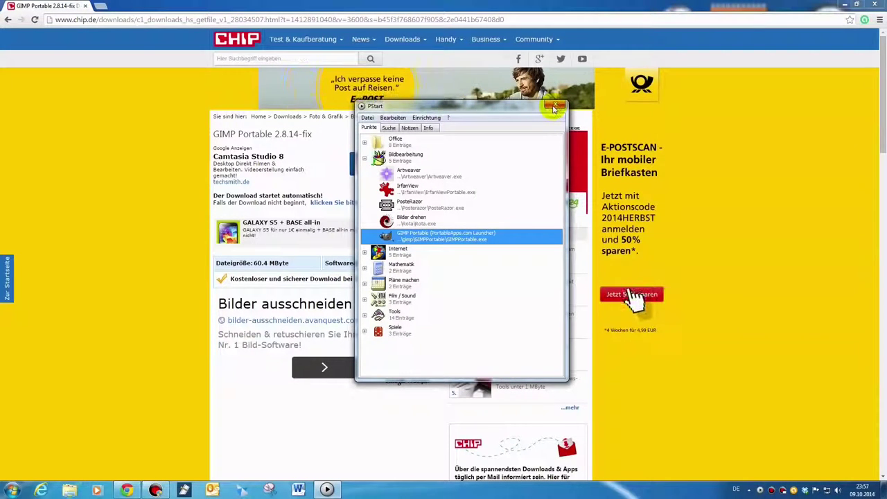
Close the PStart window, then launch GIMP Portable from the tray menu's Bildbearbeitung group.
click(553, 107)
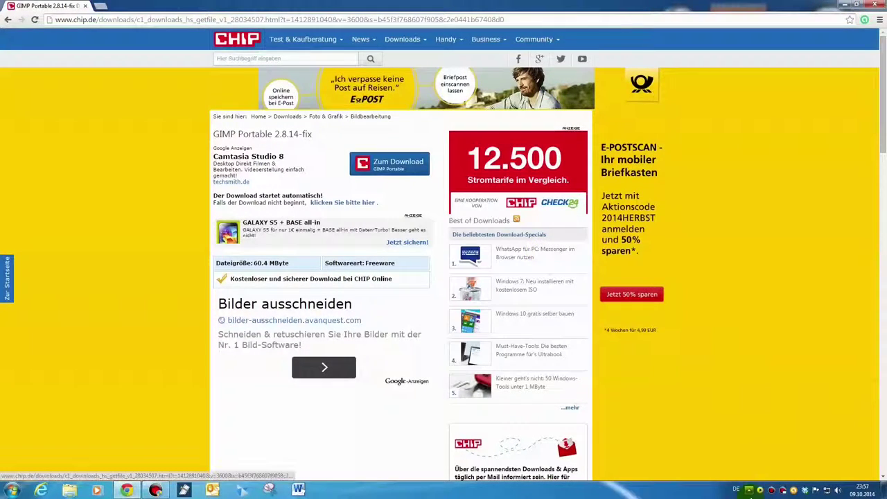
click(760, 489)
mouse_move(779, 420)
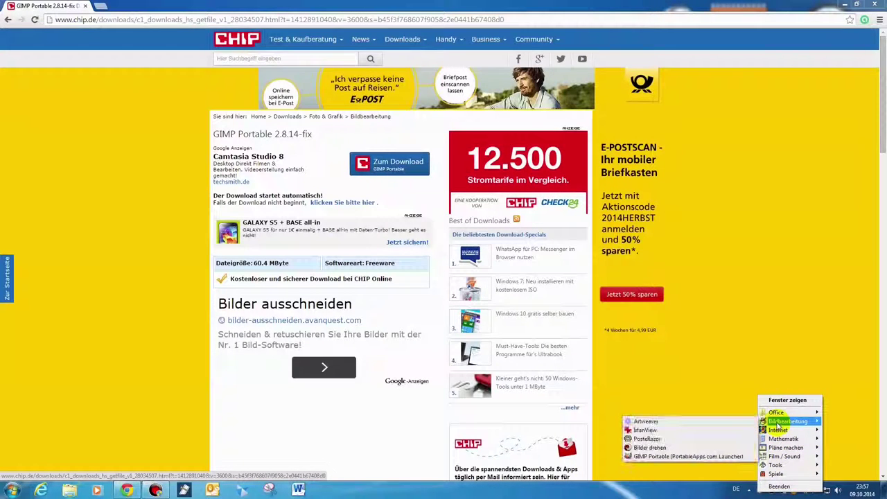
click(672, 457)
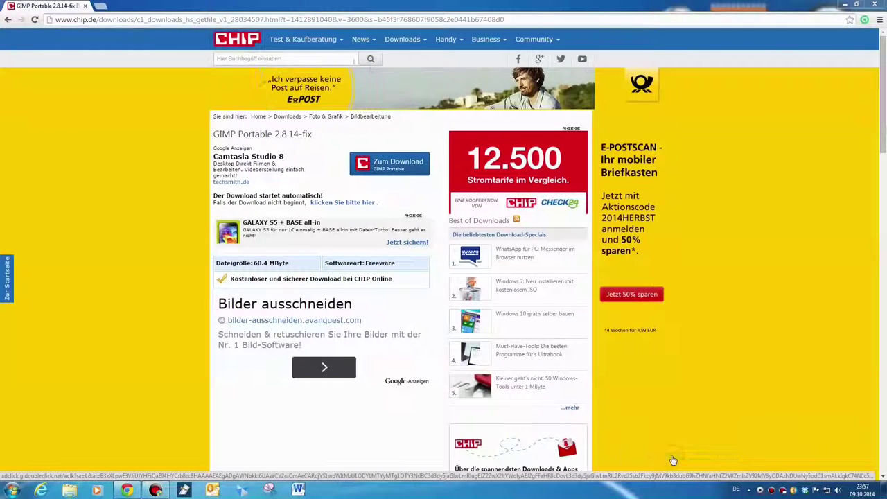